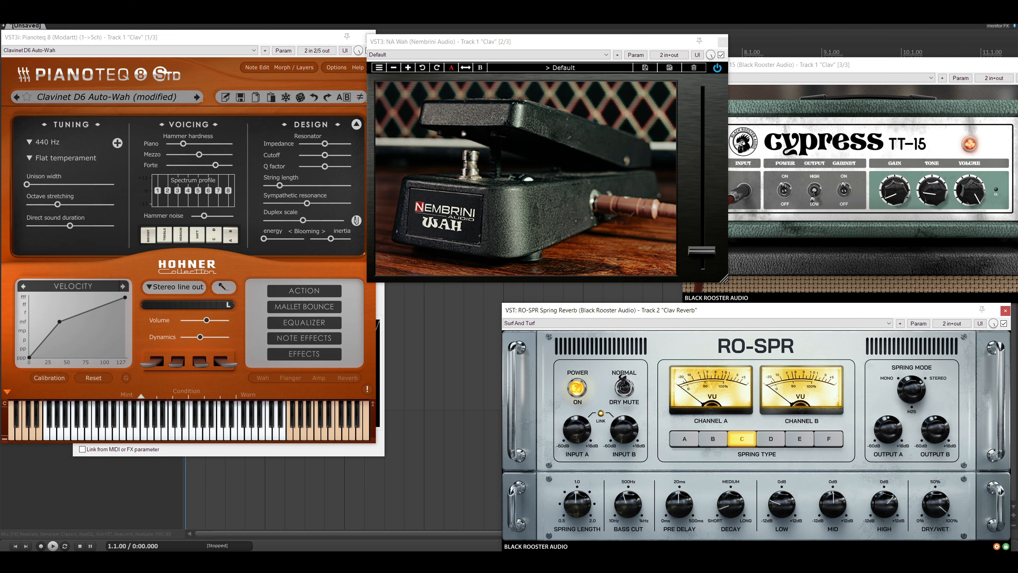
# - Touch the NA Wah pedal's Filter parameter and reopen its parameter modulation settings with the existing modulation cleared
pyautogui.click(264, 453)
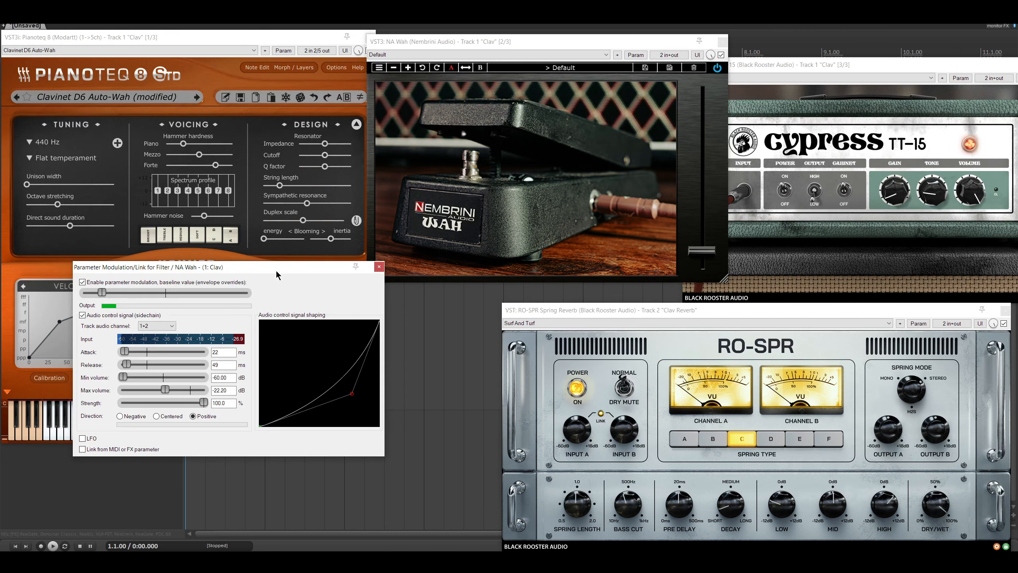
pyautogui.moveTo(276, 271); pyautogui.dragTo(283, 268)
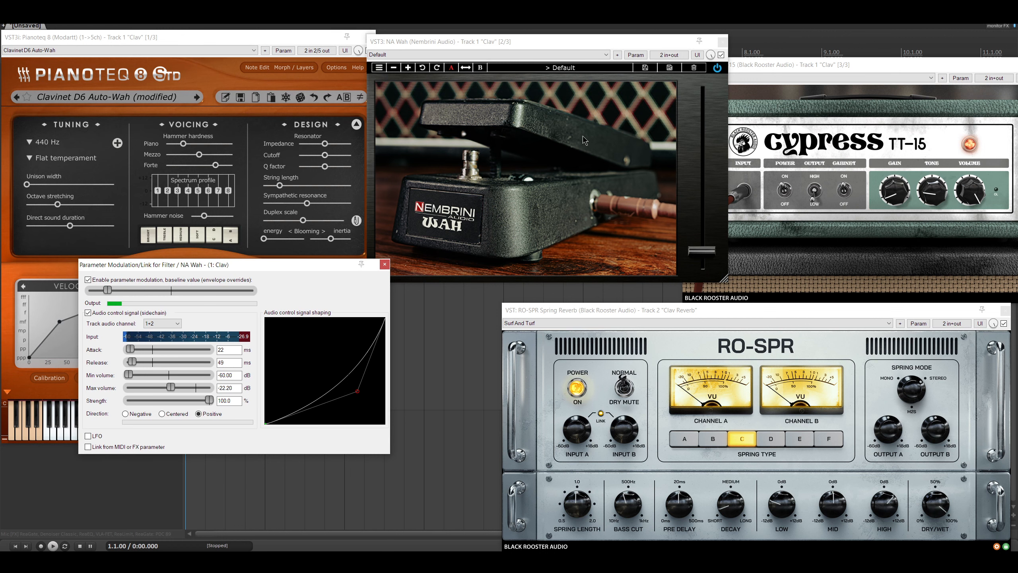
pyautogui.moveTo(526, 130)
pyautogui.mouseDown()
pyautogui.moveTo(532, 105)
pyautogui.moveTo(538, 138)
pyautogui.mouseUp()
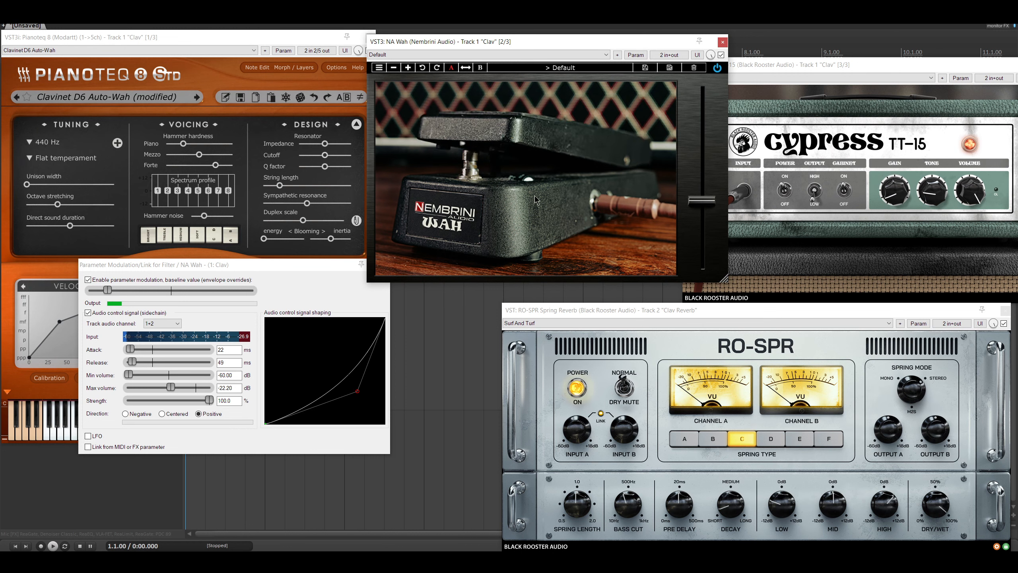
pyautogui.click(637, 56)
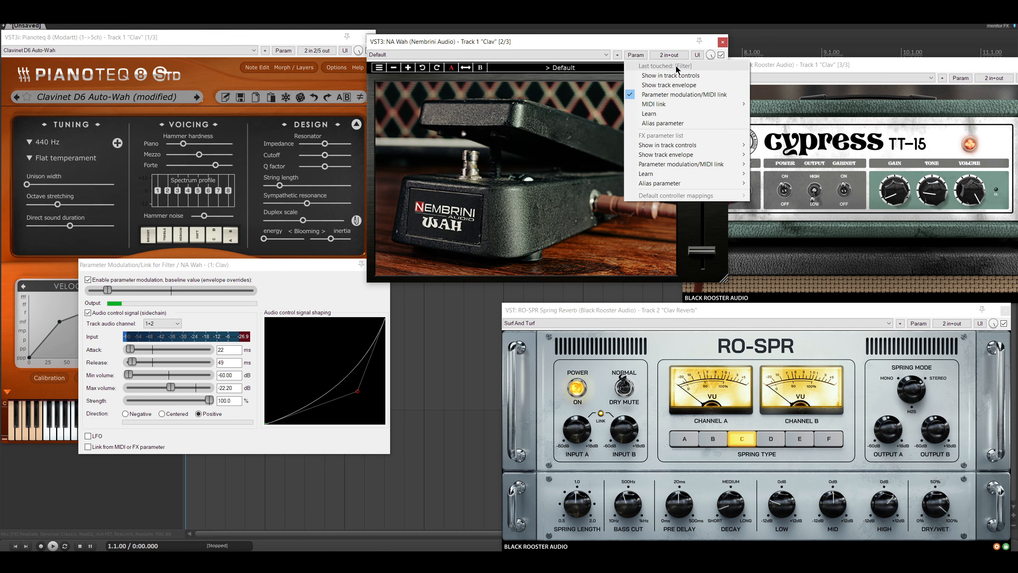
pyautogui.click(657, 95)
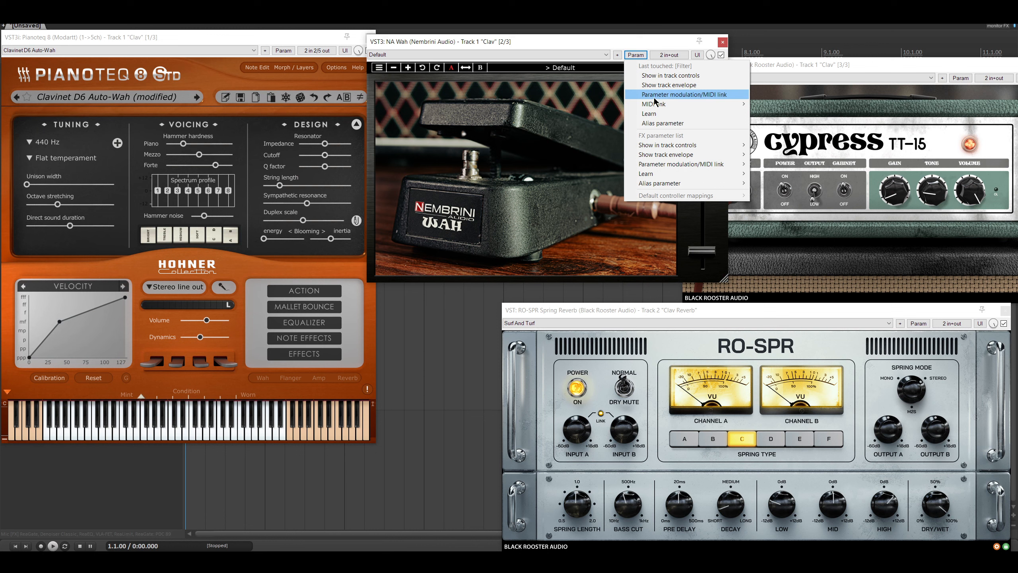
pyautogui.click(655, 97)
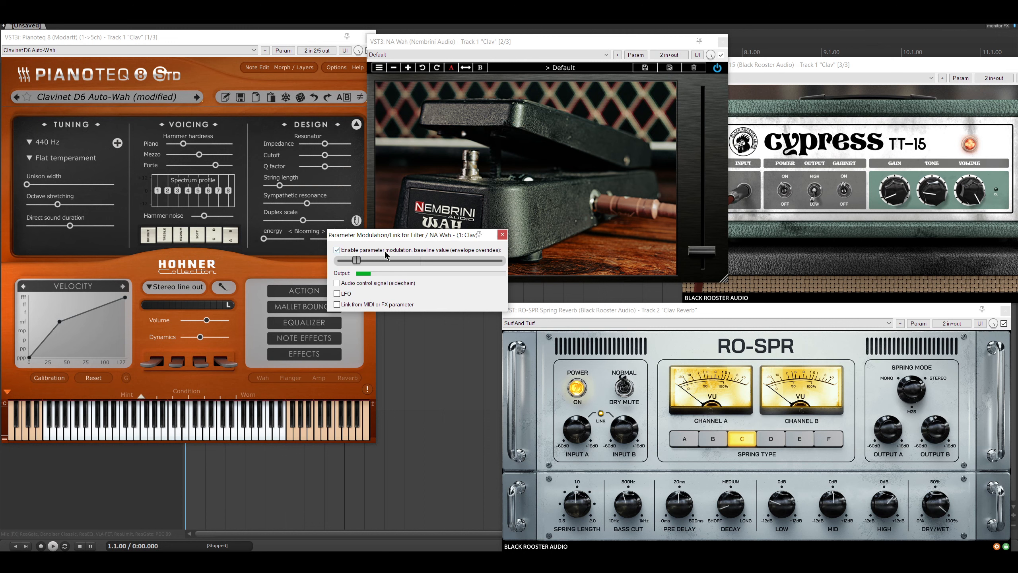
# - Try modulating the wah Filter with a sine LFO at 0.9231 Hz and switch the LFO back off
pyautogui.click(337, 294)
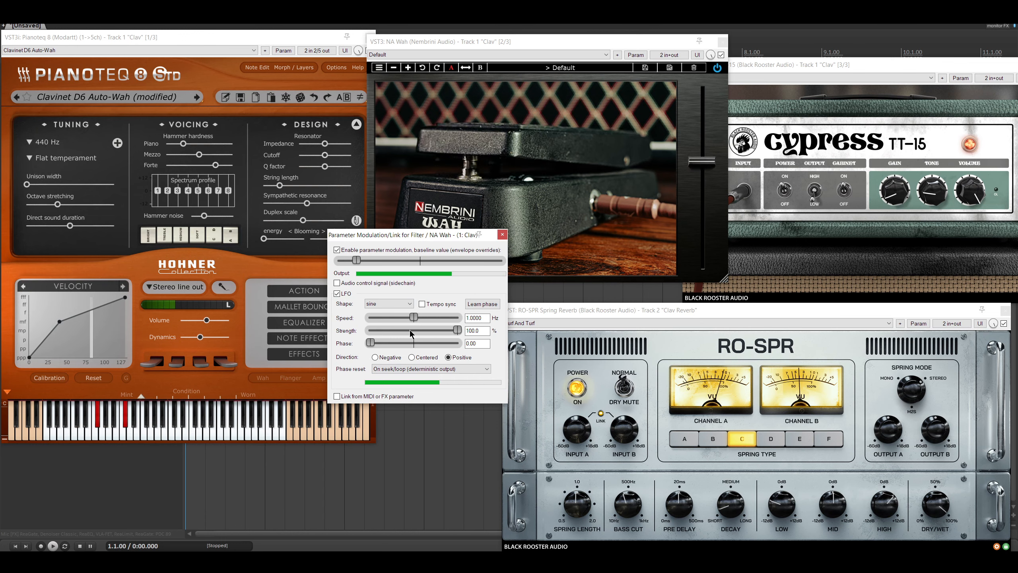
pyautogui.moveTo(417, 318)
pyautogui.mouseDown()
pyautogui.moveTo(446, 318)
pyautogui.moveTo(385, 323)
pyautogui.moveTo(461, 326)
pyautogui.moveTo(415, 323)
pyautogui.mouseUp()
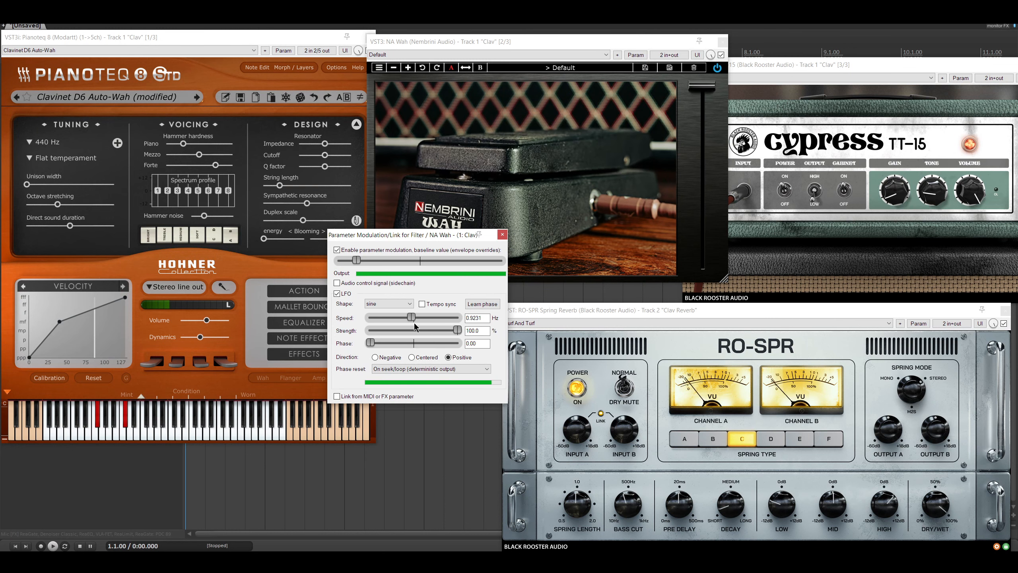
pyautogui.click(342, 296)
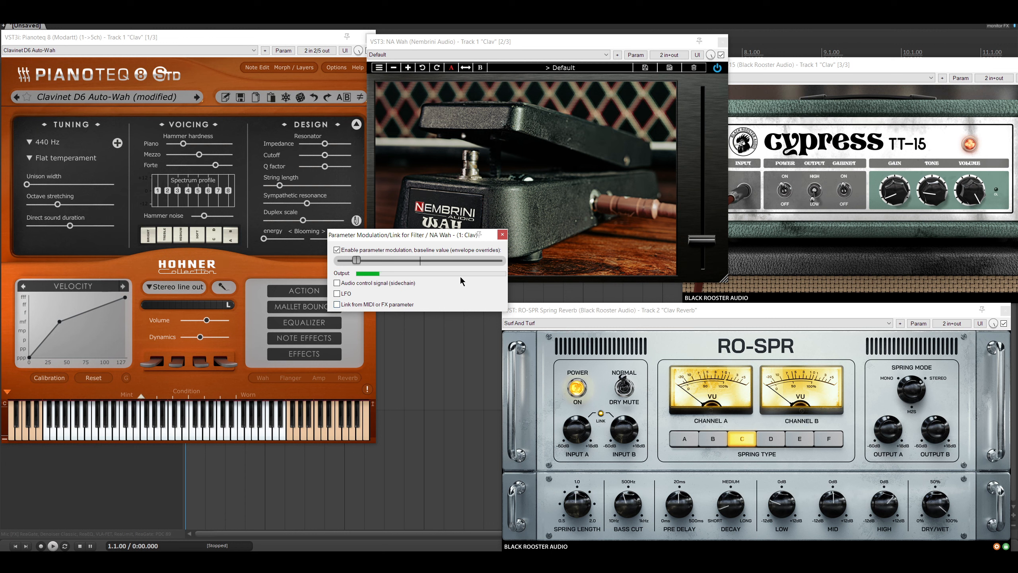
# - Enable the audio control signal on channels 1+2 for the wah Filter, with attack 24 ms and release 58 ms
pyautogui.click(337, 283)
pyautogui.click(417, 294)
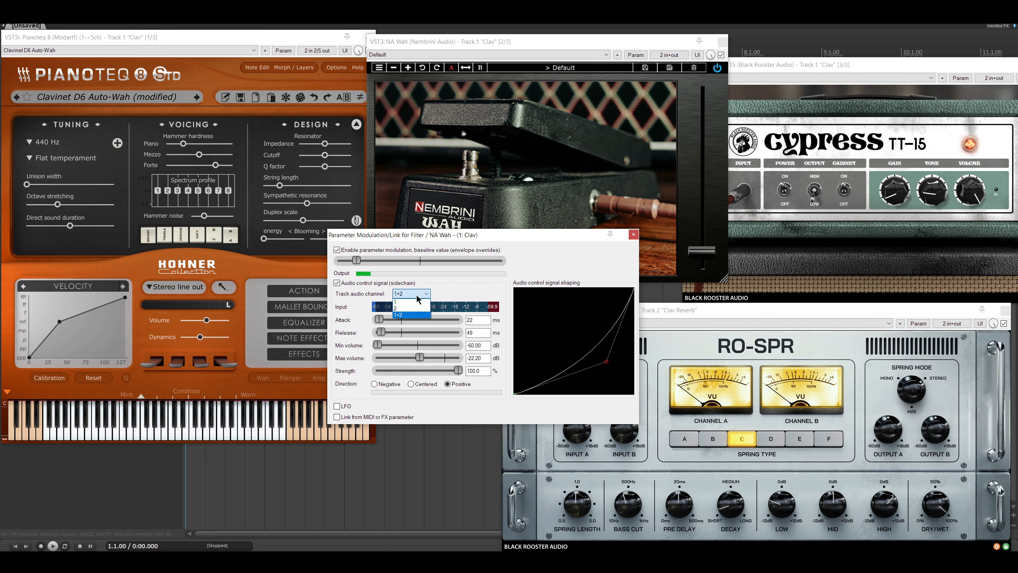
pyautogui.click(414, 315)
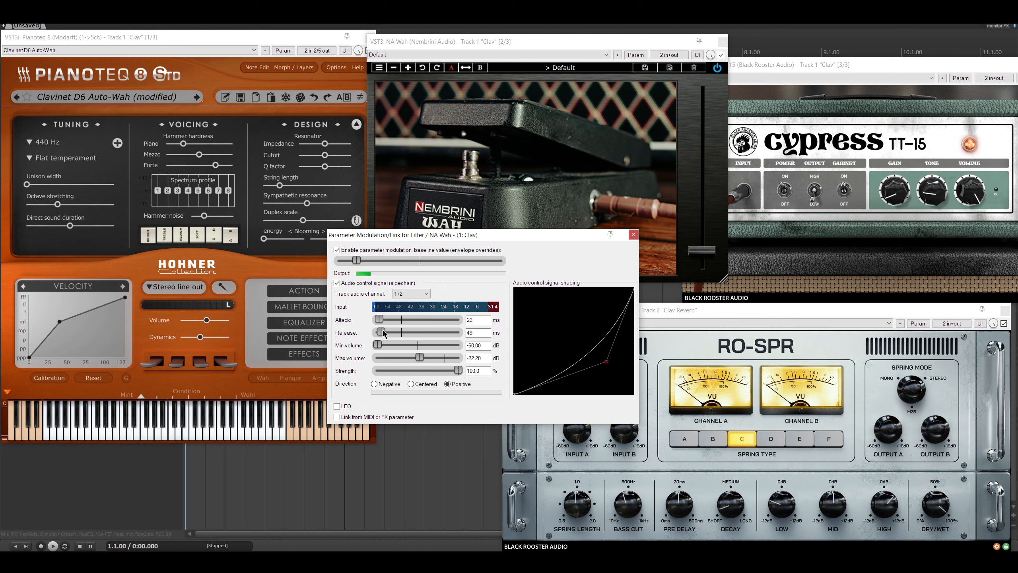
pyautogui.moveTo(383, 333); pyautogui.dragTo(373, 322)
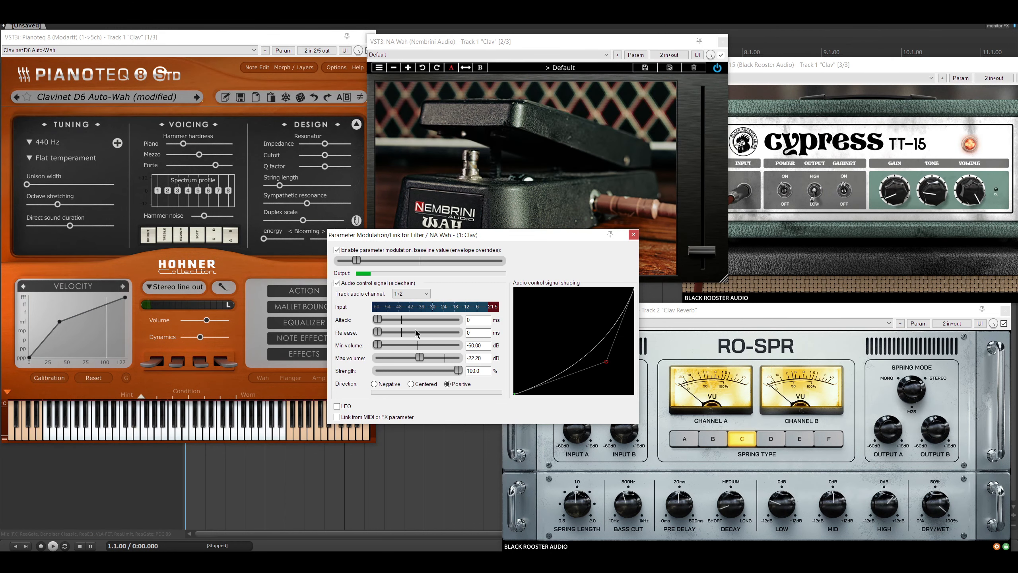
pyautogui.moveTo(379, 321); pyautogui.dragTo(381, 321)
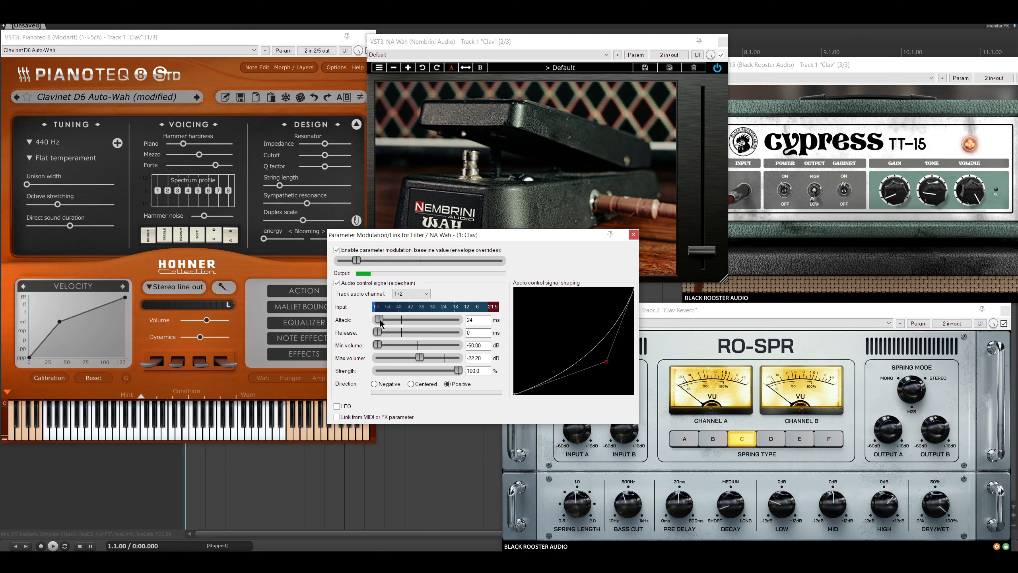
pyautogui.moveTo(379, 335); pyautogui.dragTo(382, 334)
# - Set the Filter modulation's max volume to -13.63 dB and bend the audio control shaping curve further downward
pyautogui.moveTo(420, 359); pyautogui.dragTo(440, 359)
pyautogui.moveTo(439, 357); pyautogui.dragTo(418, 360)
pyautogui.moveTo(414, 357)
pyautogui.mouseDown()
pyautogui.moveTo(399, 358)
pyautogui.moveTo(411, 358)
pyautogui.mouseUp()
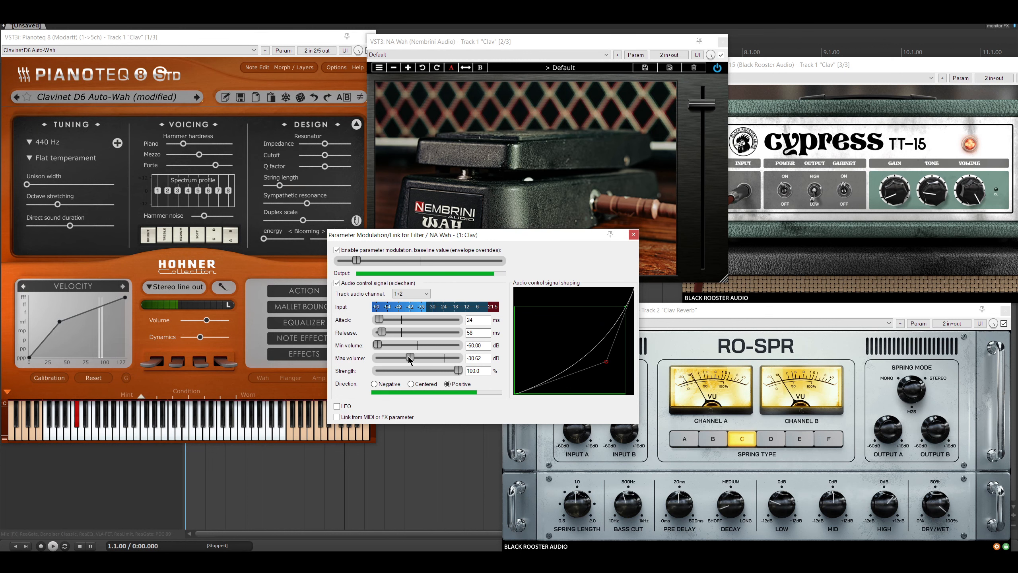
pyautogui.moveTo(410, 358); pyautogui.dragTo(430, 359)
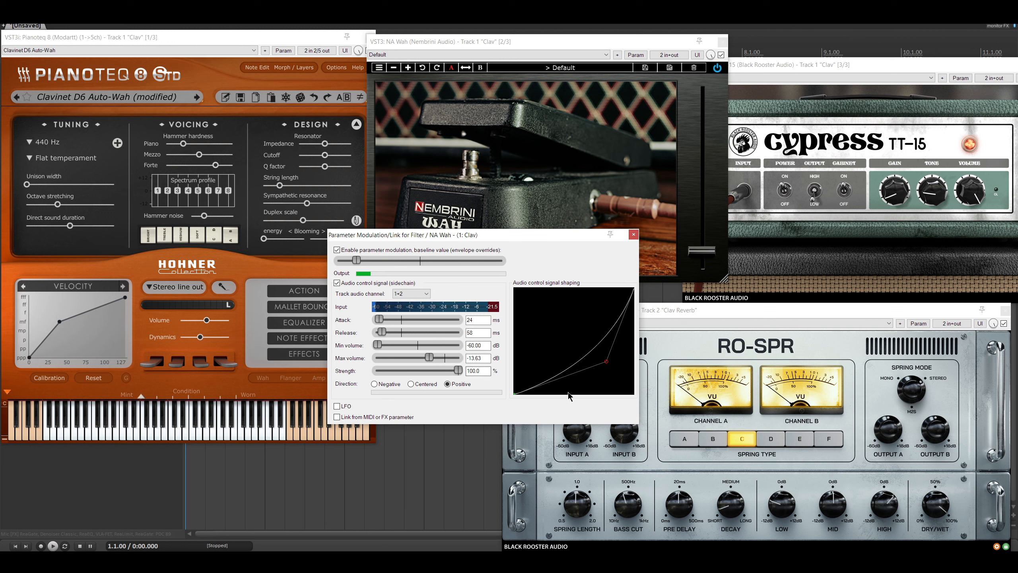
pyautogui.moveTo(606, 362)
pyautogui.mouseDown()
pyautogui.moveTo(561, 319)
pyautogui.moveTo(529, 309)
pyautogui.moveTo(576, 353)
pyautogui.moveTo(558, 305)
pyautogui.moveTo(571, 341)
pyautogui.moveTo(541, 314)
pyautogui.moveTo(612, 377)
pyautogui.mouseUp()
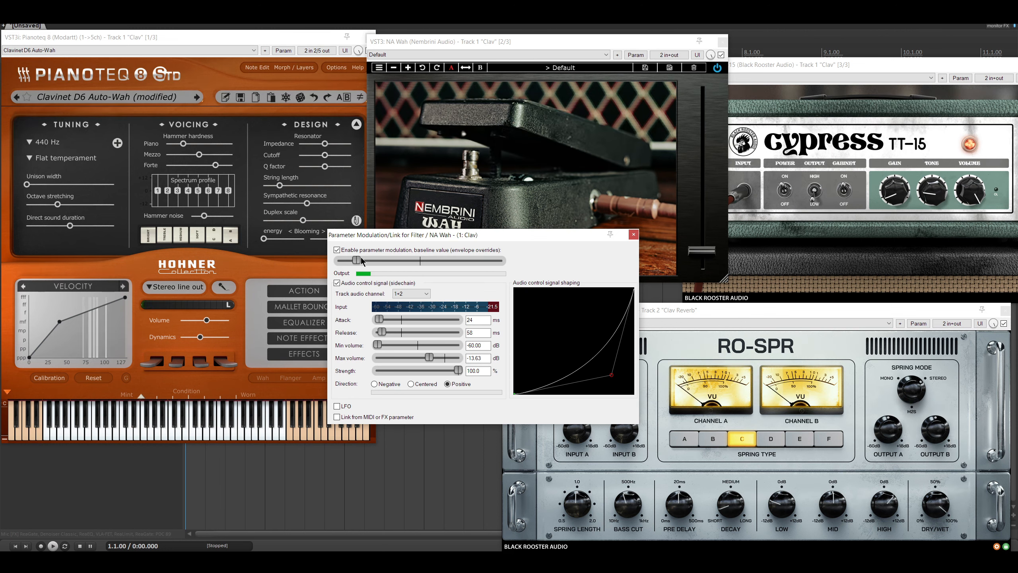
# - Set the Filter modulation's baseline value to about a fifth of its range and move its window clear of the wah pedal
pyautogui.moveTo(359, 261); pyautogui.dragTo(429, 260)
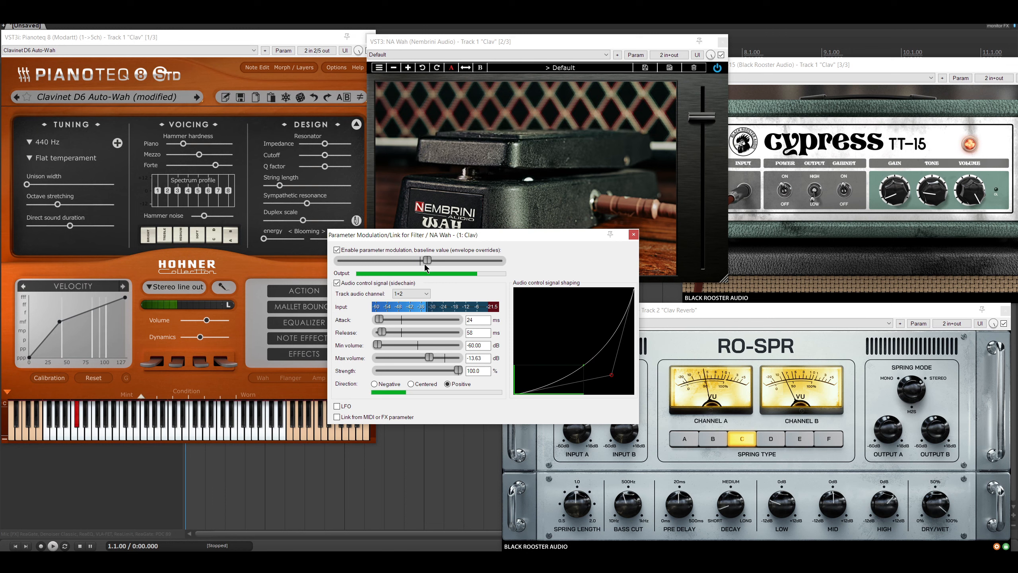
pyautogui.moveTo(425, 265); pyautogui.dragTo(376, 264)
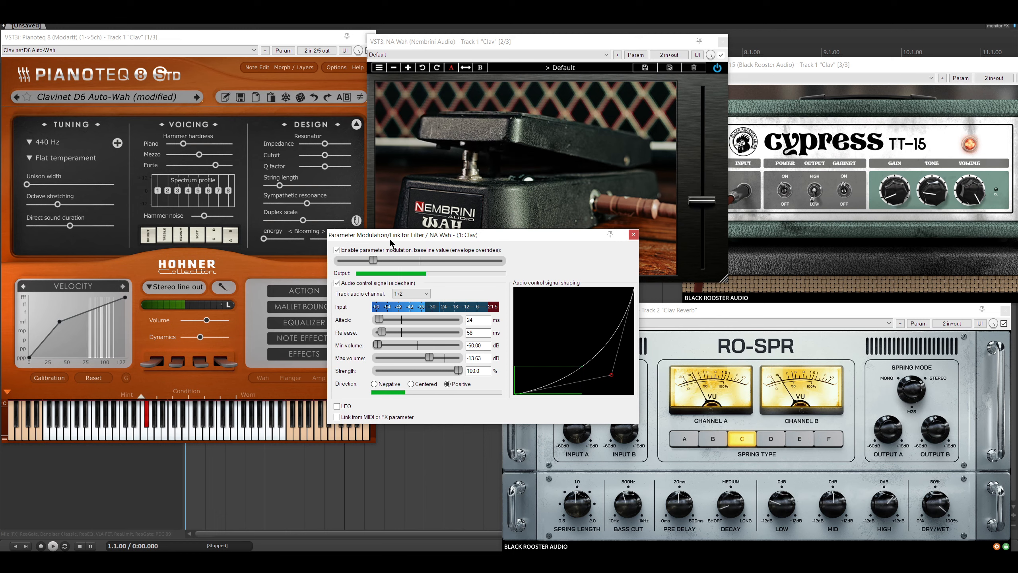
pyautogui.moveTo(443, 237); pyautogui.dragTo(336, 338)
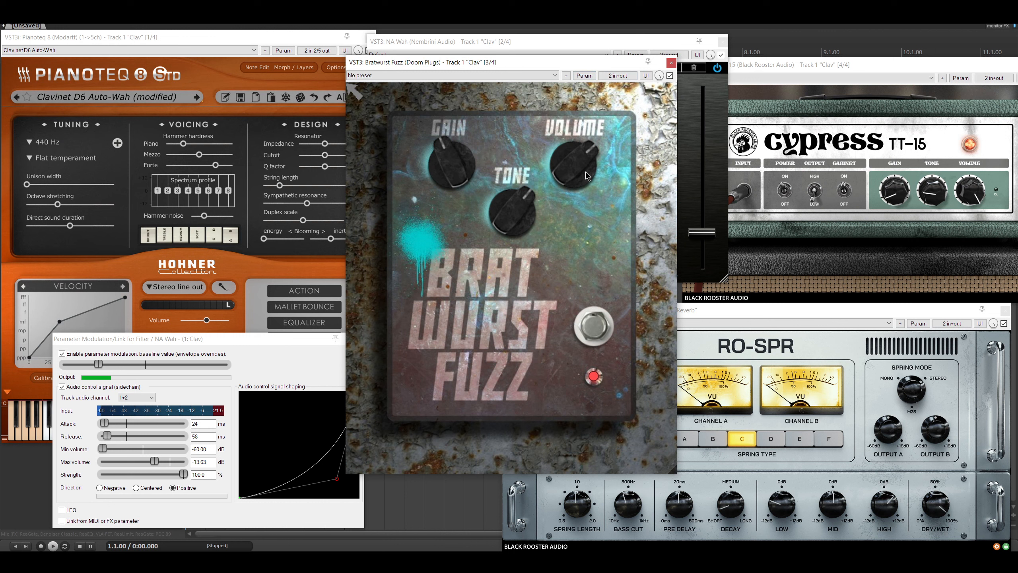
# - Touch the Gain knob on Bratwurst Fuzz and open parameter modulation for that Gain parameter
pyautogui.click(584, 75)
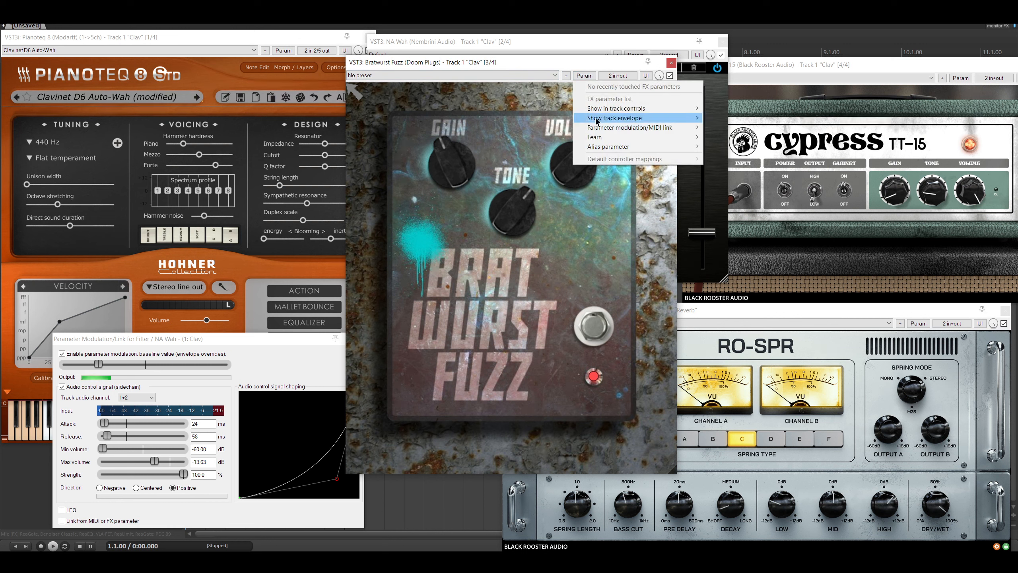
pyautogui.moveTo(619, 105)
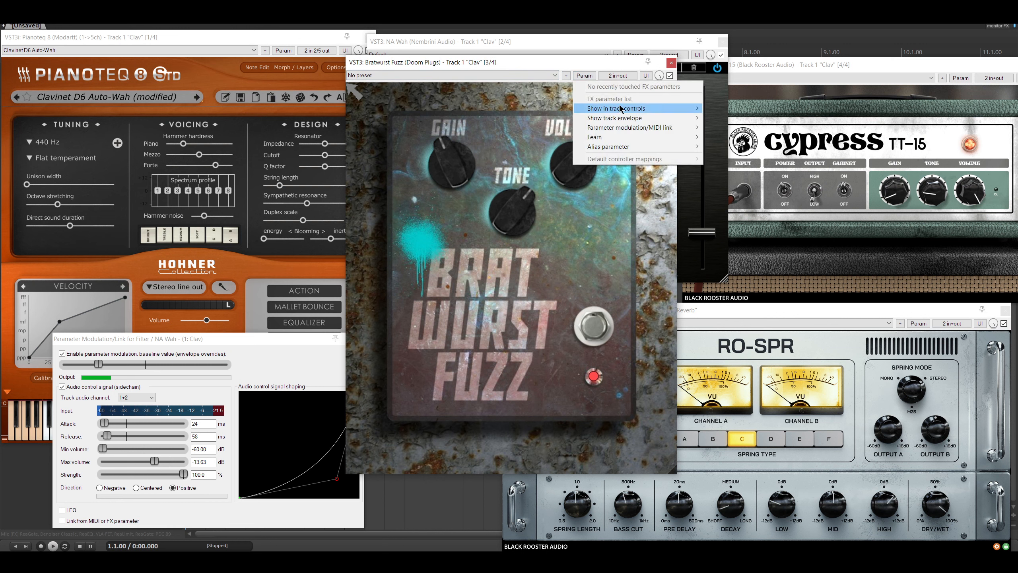
pyautogui.moveTo(452, 165); pyautogui.dragTo(452, 149)
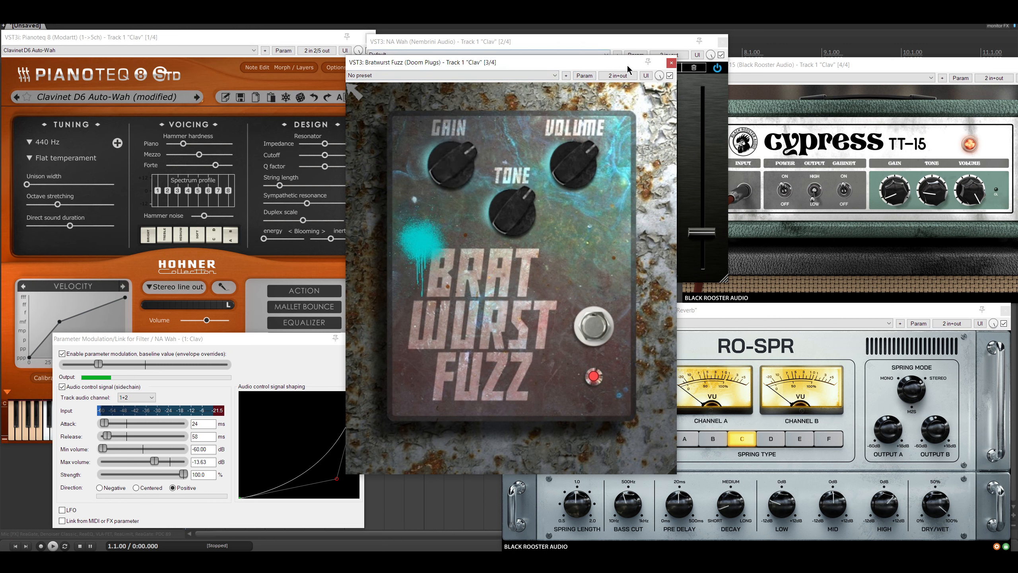
pyautogui.click(584, 75)
pyautogui.click(610, 115)
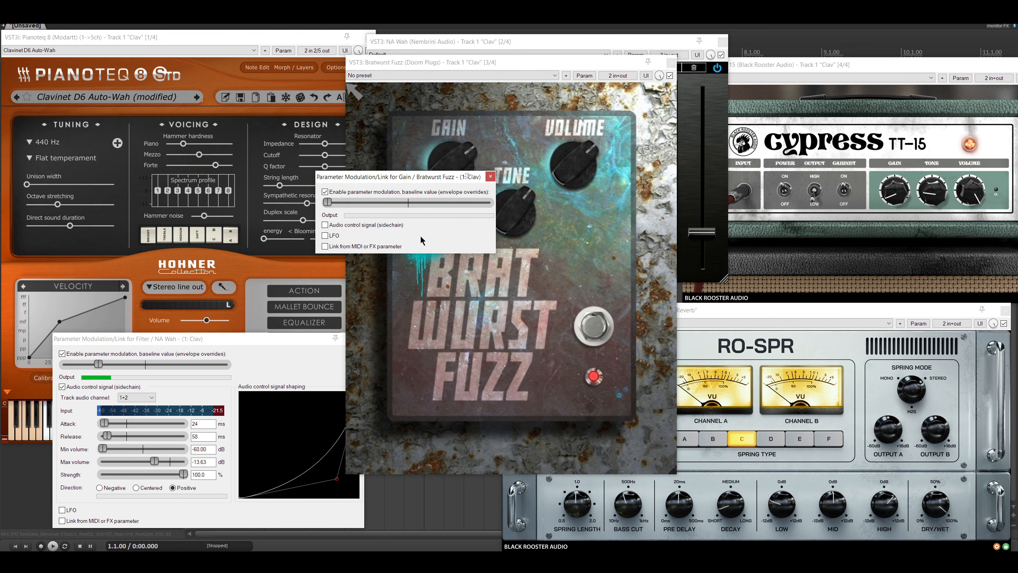
# - Drive the fuzz Gain from the audio control signal between -54.17 and -17.30 dB, and lower the fuzz's Volume knob
pyautogui.click(325, 225)
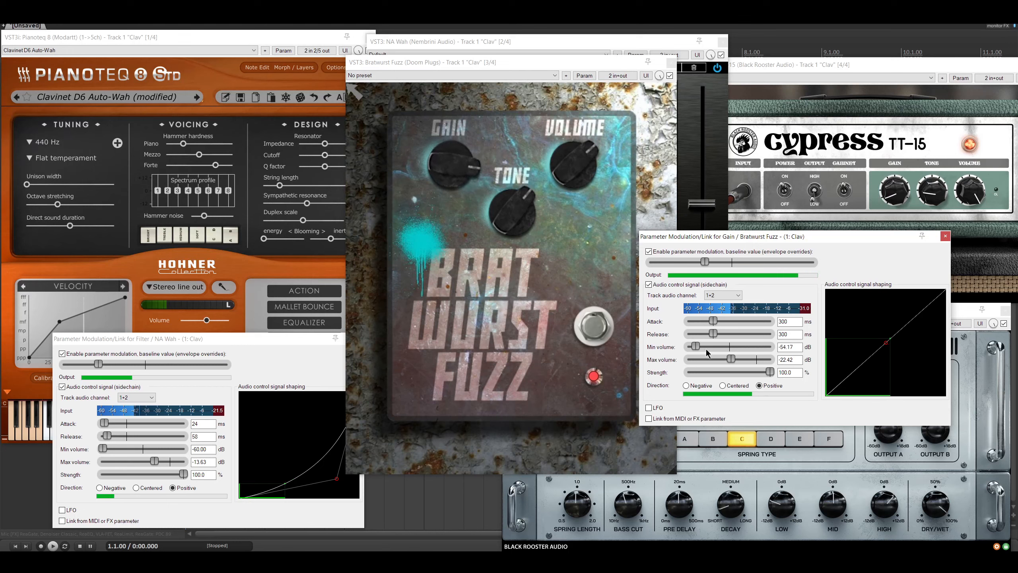
pyautogui.moveTo(728, 364); pyautogui.dragTo(739, 359)
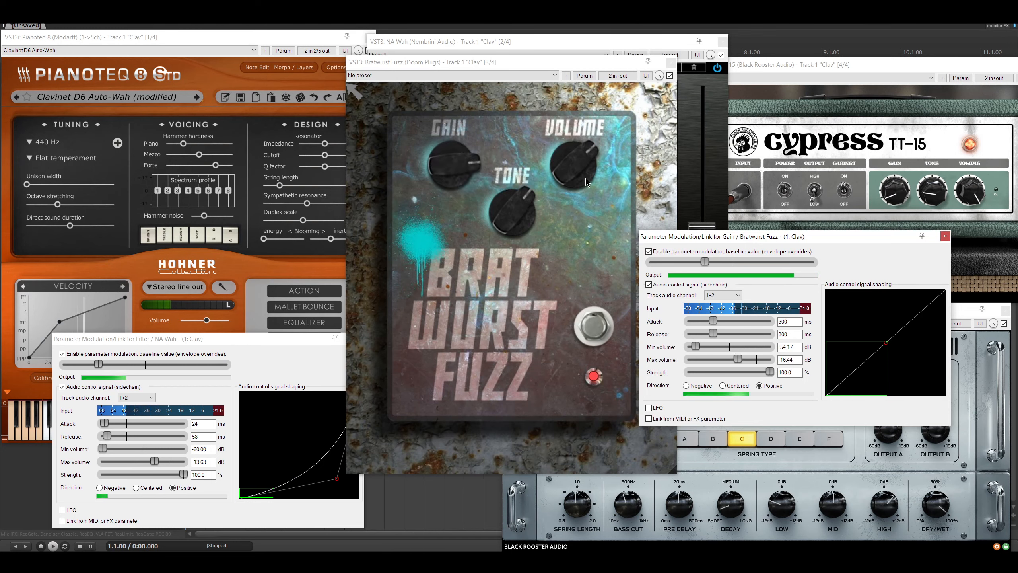
pyautogui.moveTo(584, 176); pyautogui.dragTo(579, 179)
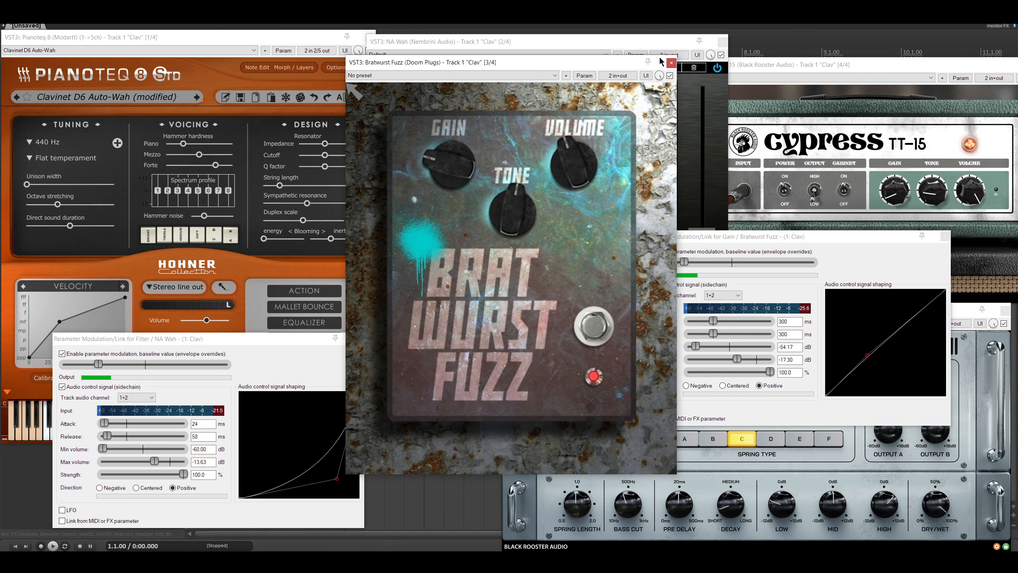
# - Close the Bratwurst Fuzz window and its Gain modulation window, and reposition the wah Filter's modulation window below the pedal
pyautogui.click(672, 64)
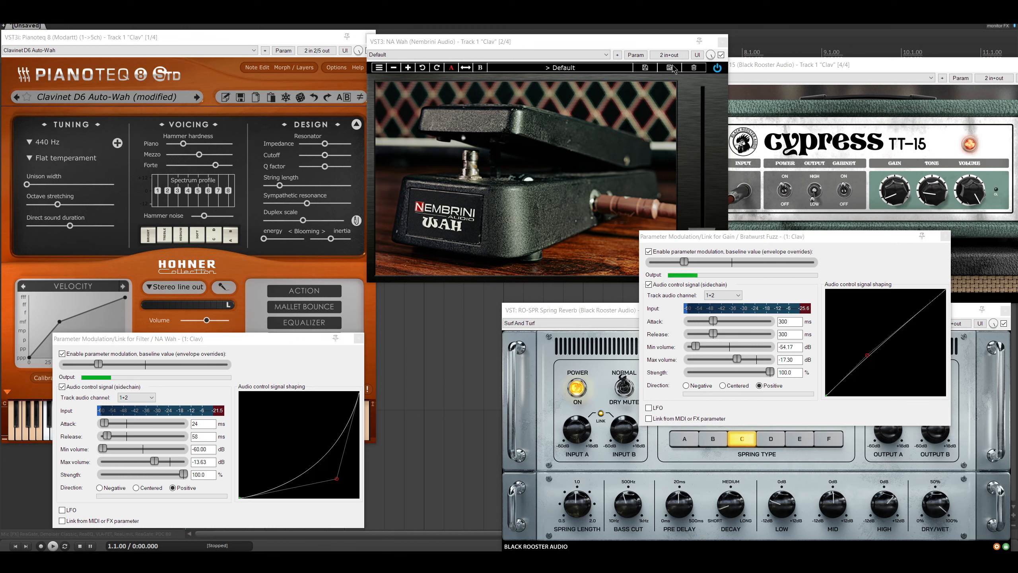
pyautogui.click(942, 235)
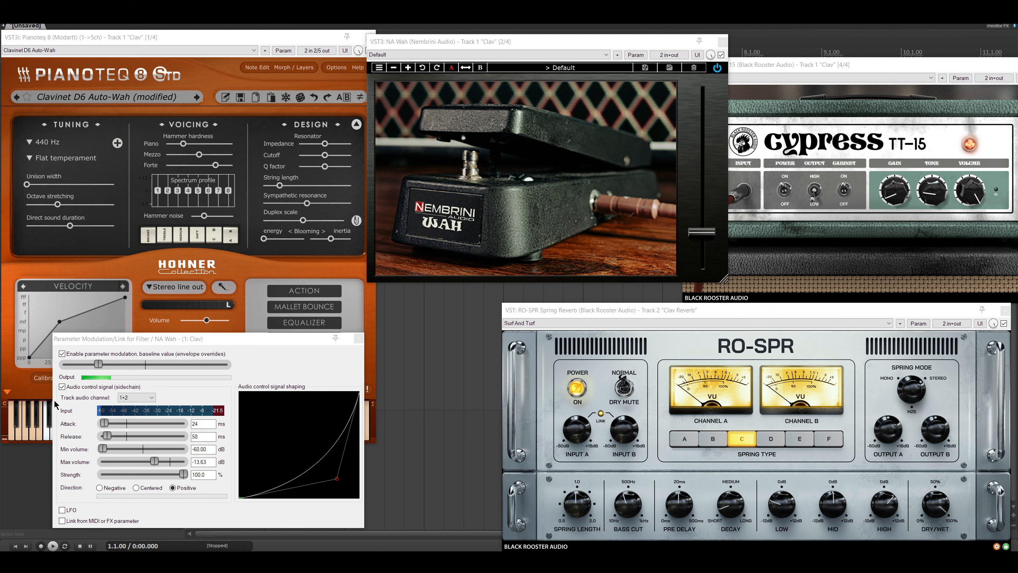
pyautogui.moveTo(160, 339); pyautogui.dragTo(383, 278)
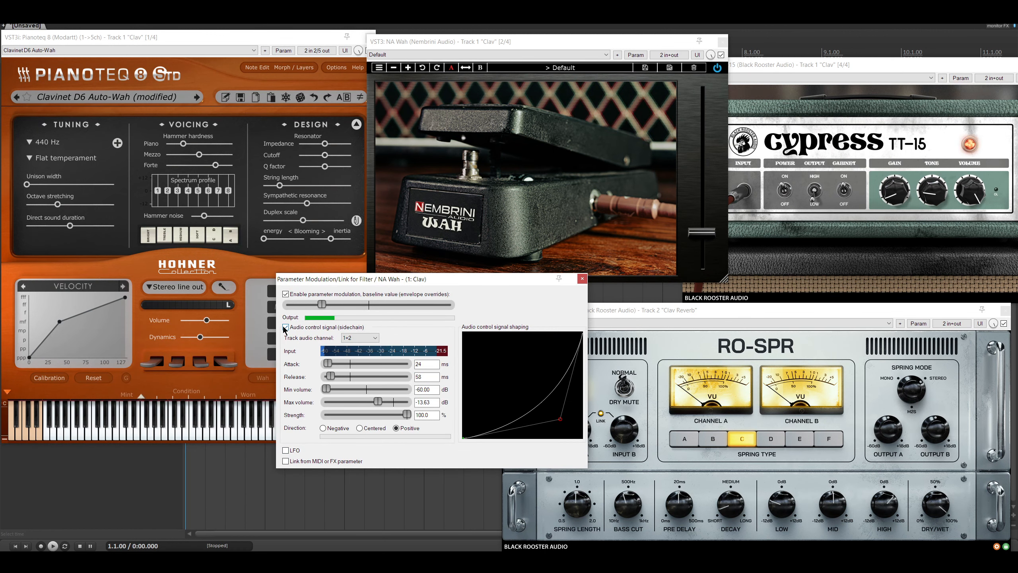